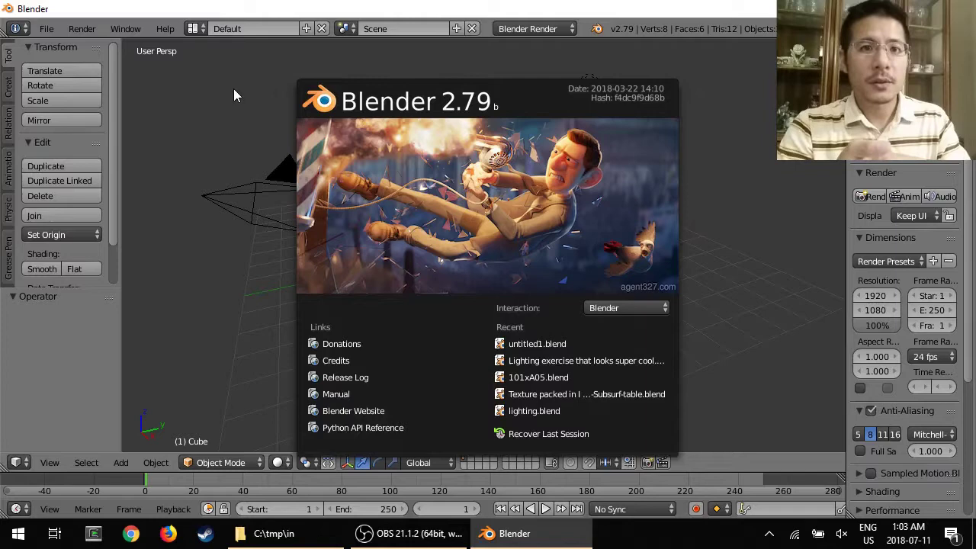
- Switch Blender to the Video Editing layout
left_click(194, 28)
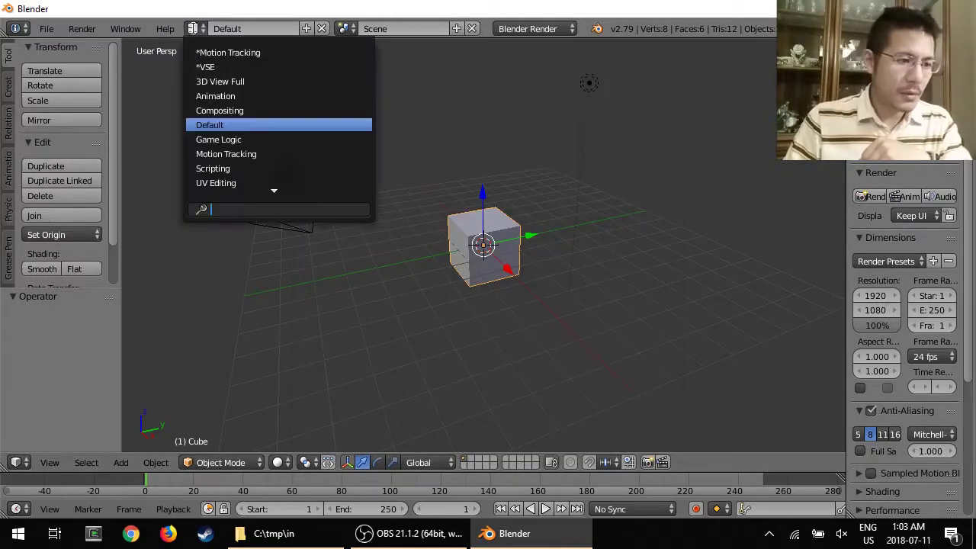
key("Down")
key("Down")
key("Down")
key("Down")
key("Down")
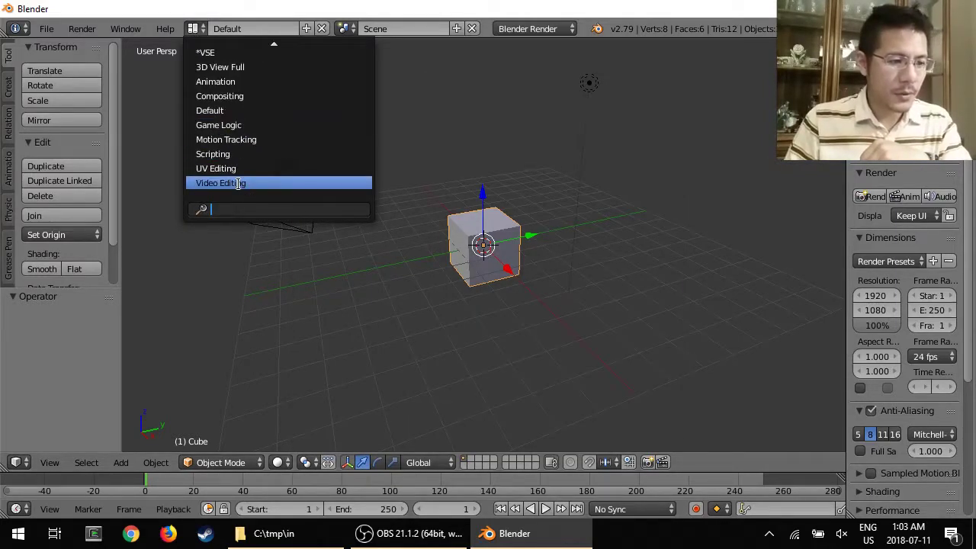
left_click(239, 184)
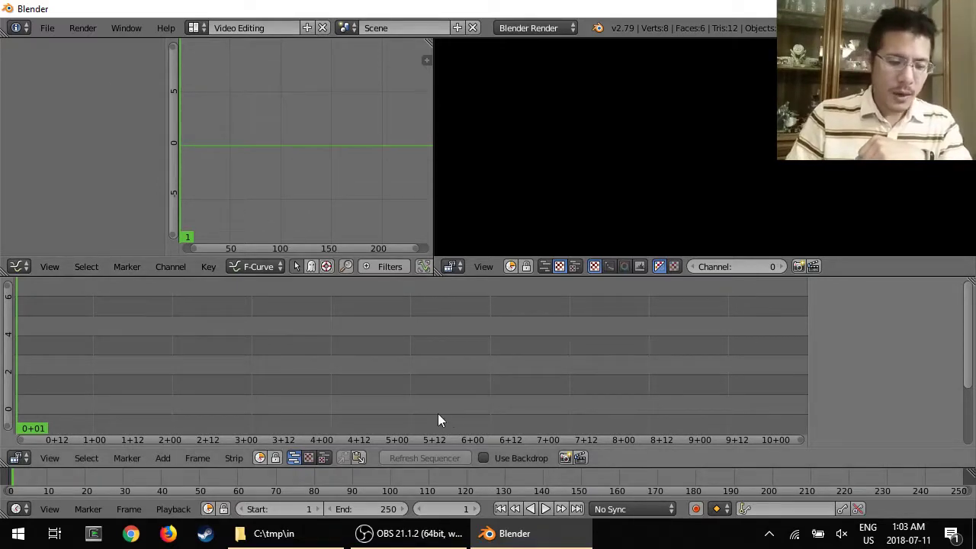
- Drag Mdoc Intro-30sec-540p.mp4 from Explorer into the sequencer
left_click(270, 533)
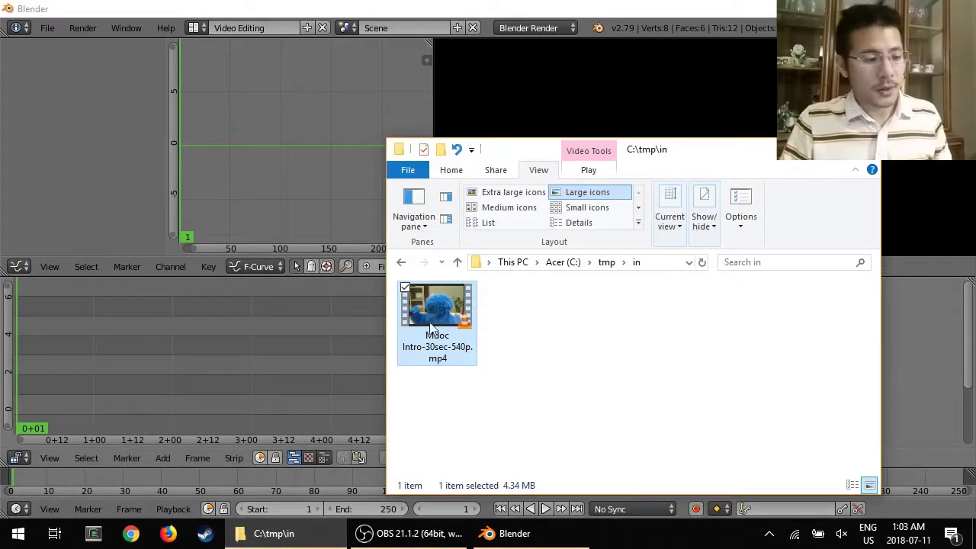
left_click_drag(202, 380, 203, 385)
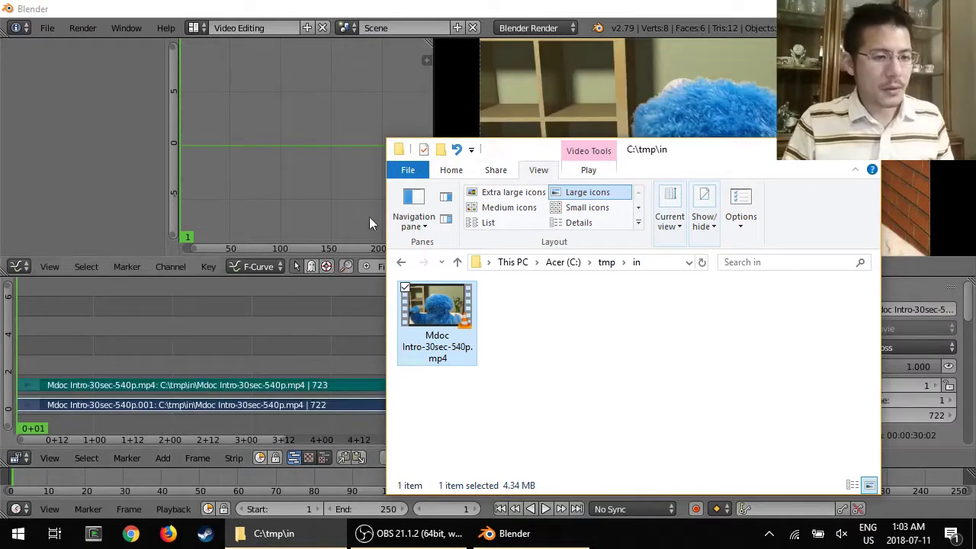
left_click(491, 6)
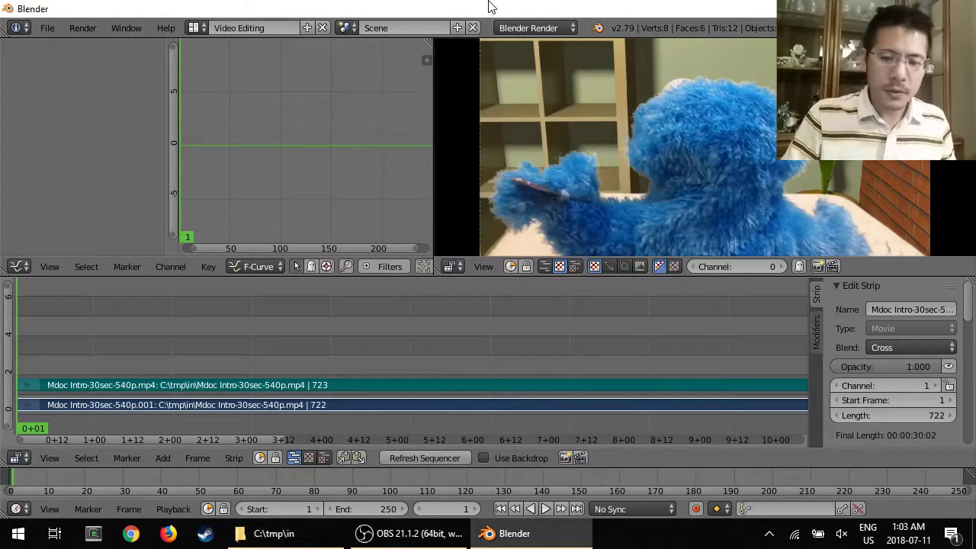
- Set the scene end frame to 722, matching the clip length, and fit the strips in view
left_click(931, 416)
key("Return")
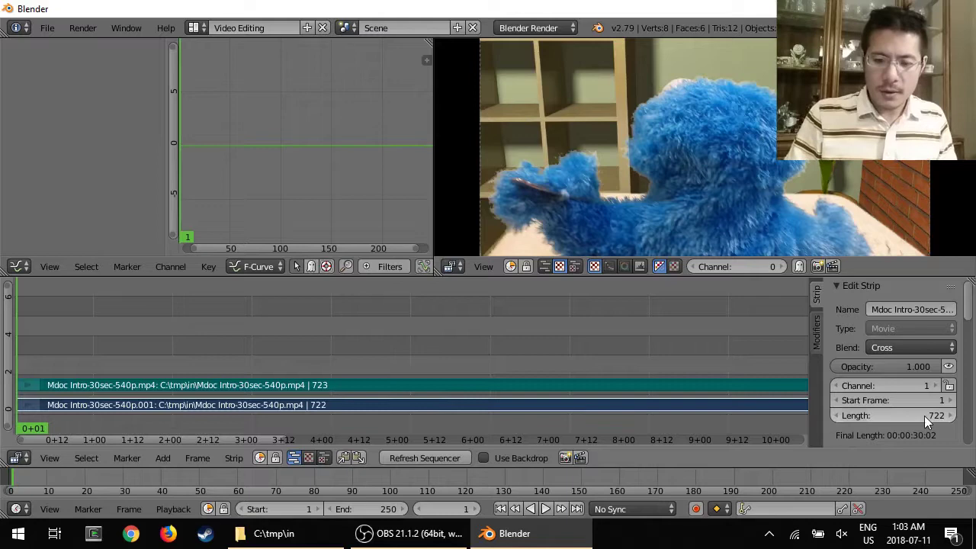
left_click(380, 509)
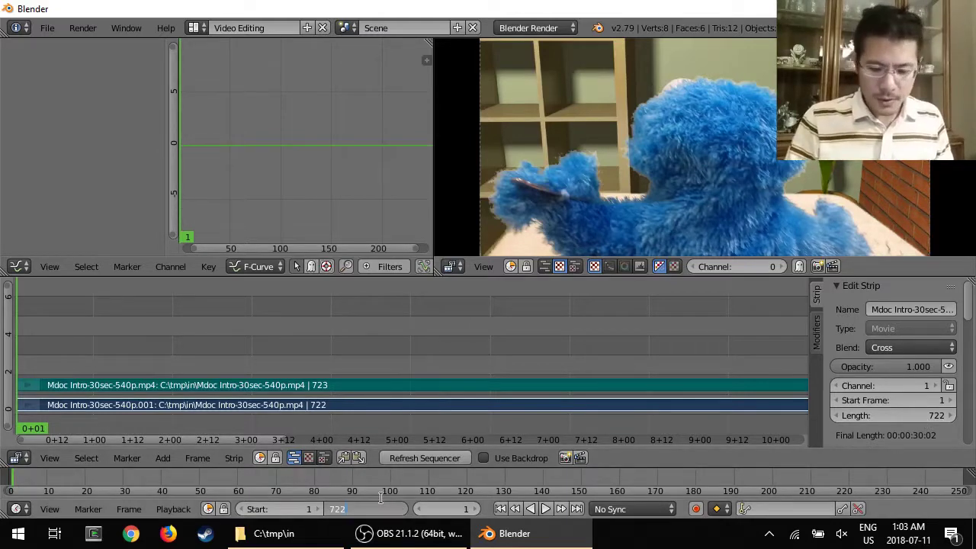
key("Return")
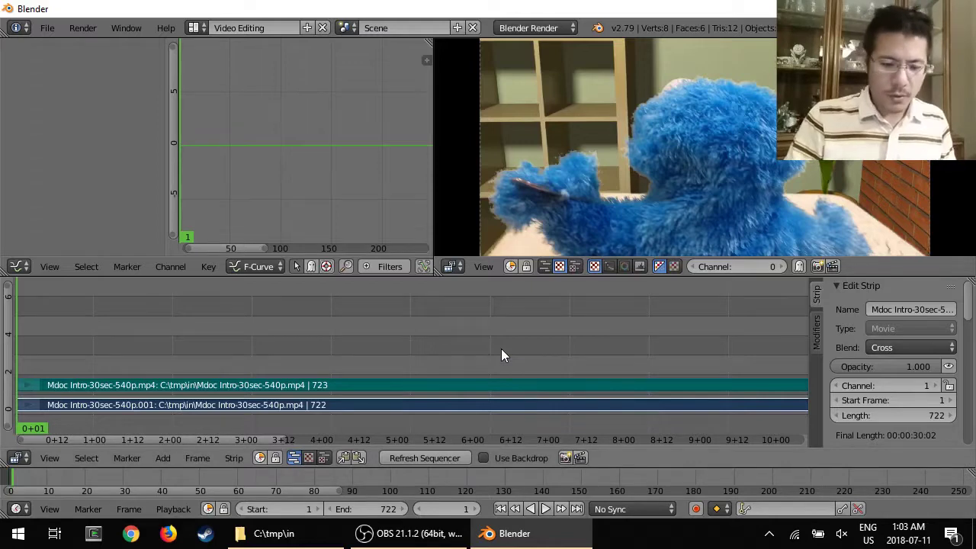
key("Home")
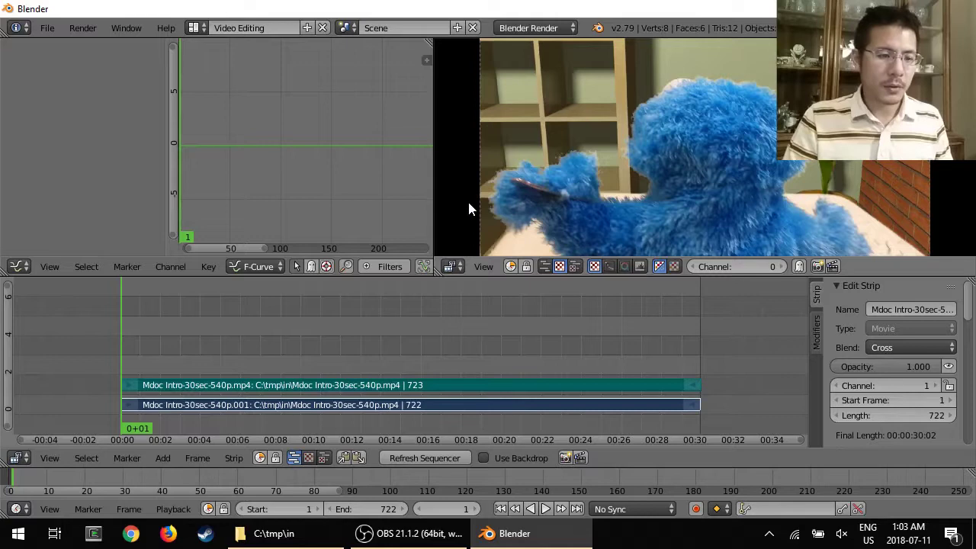
- Play back the 722-frame clip in the sequencer preview to check its frame rate
left_click(548, 510)
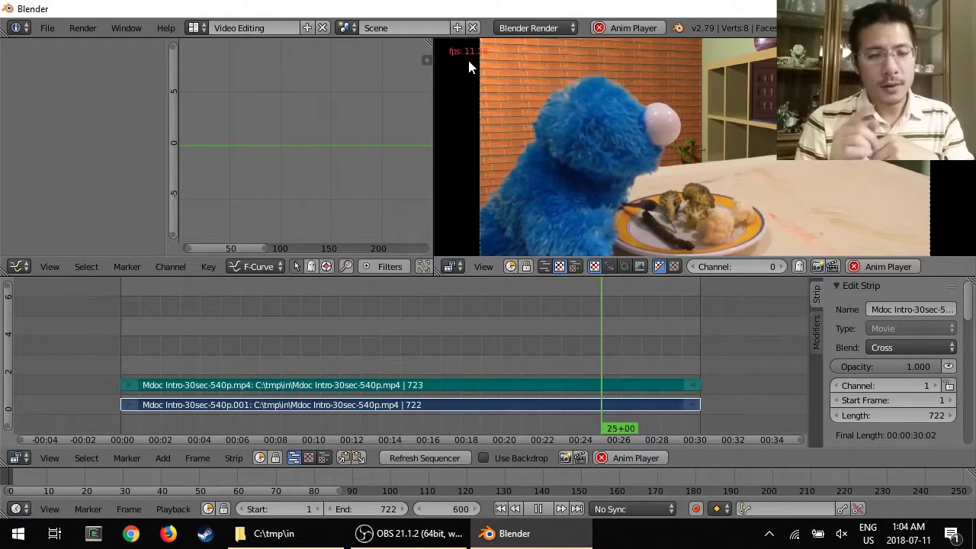
- Stop playback at frame 662 and look through the editor type menus of each area
left_click(635, 30)
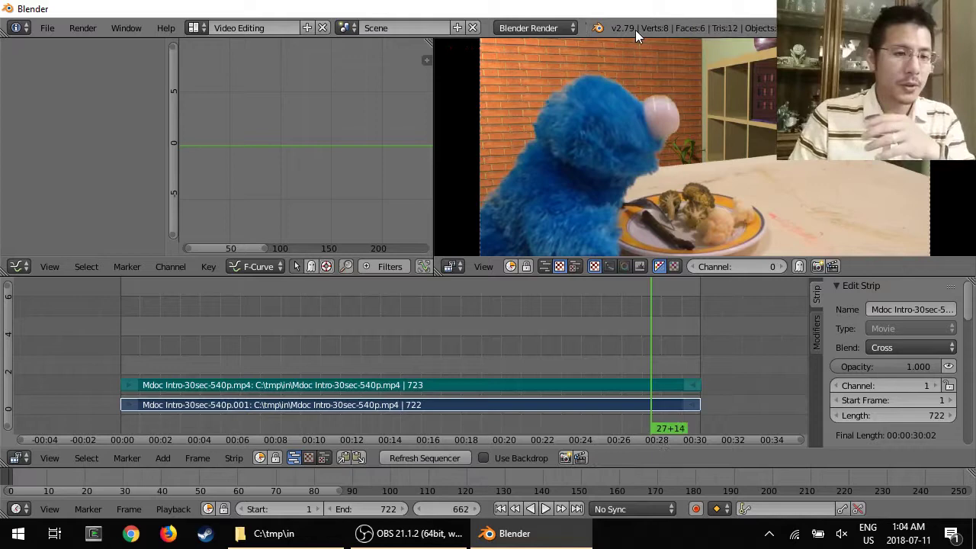
left_click(16, 28)
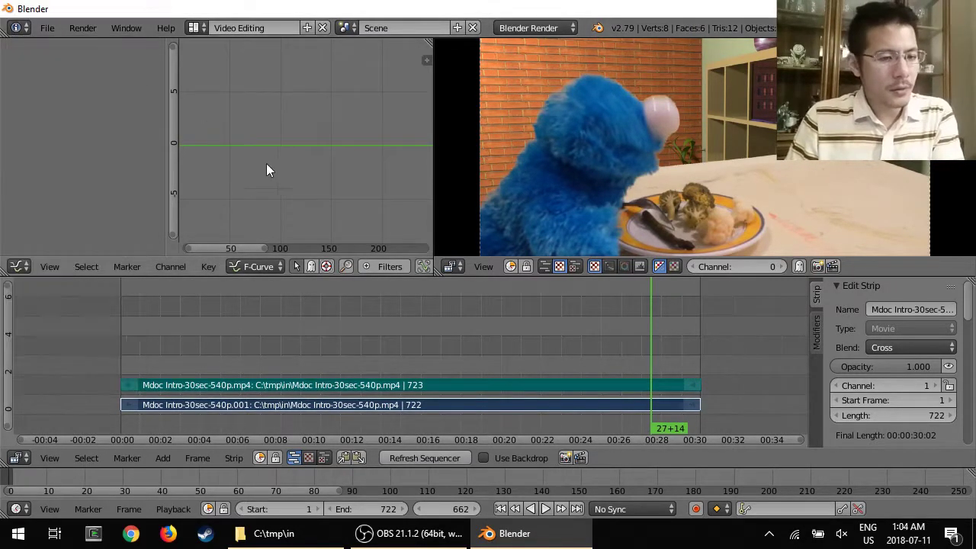
left_click(19, 266)
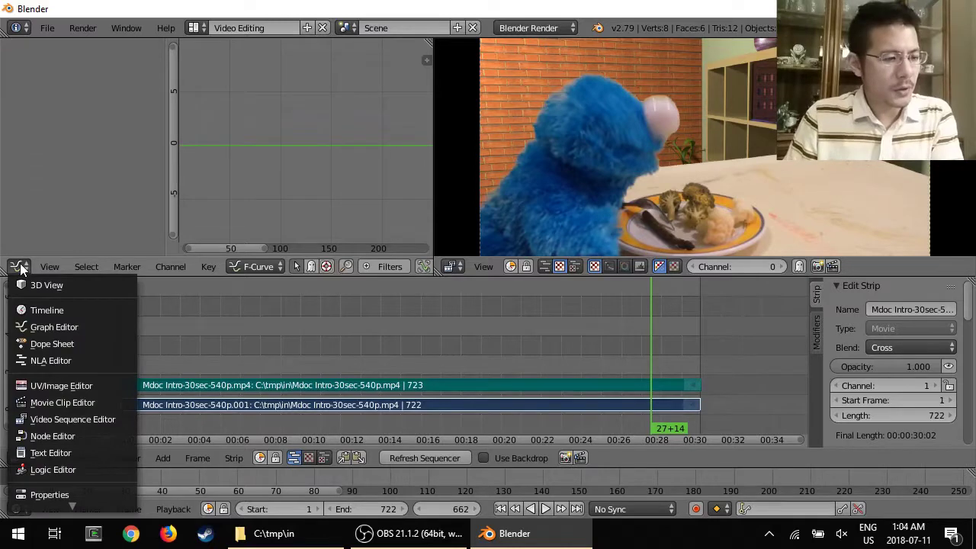
left_click(21, 266)
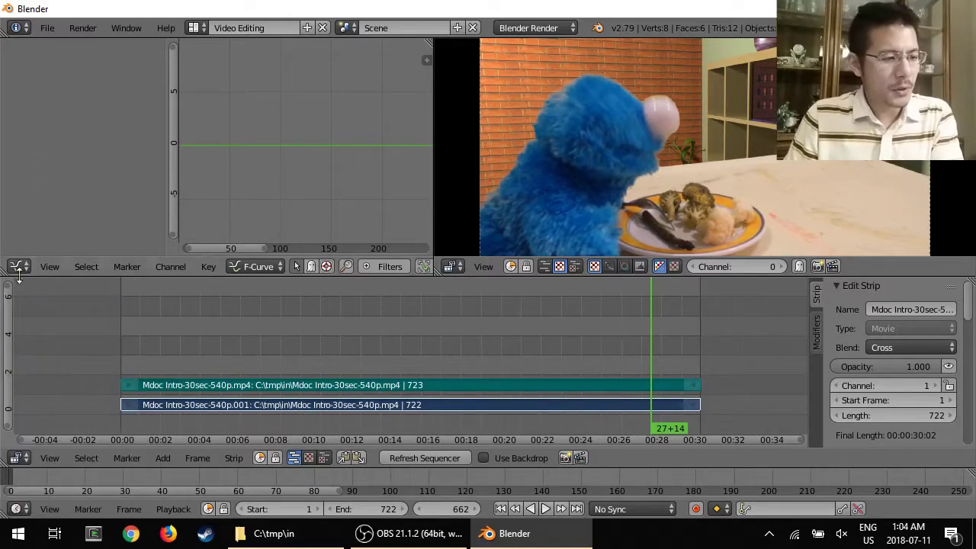
left_click(17, 458)
left_click(18, 509)
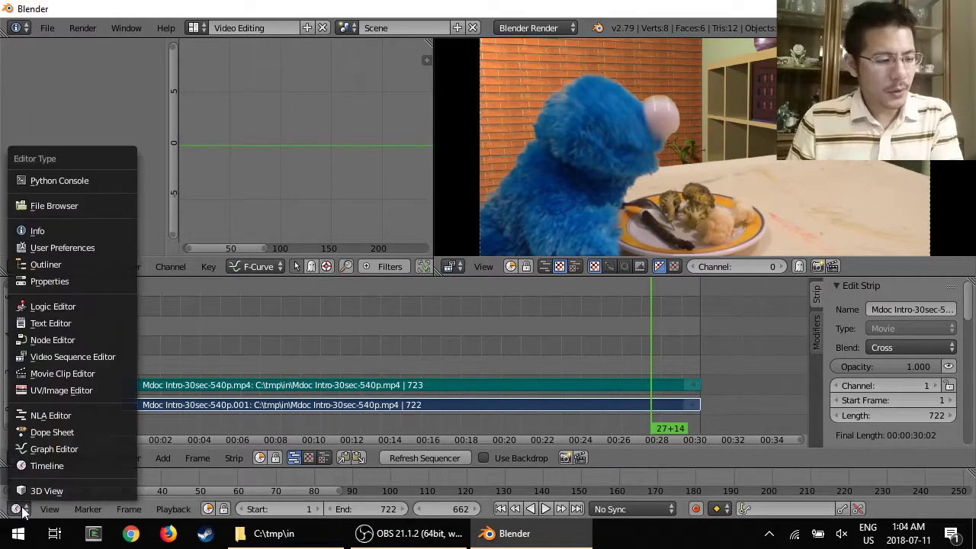
left_click(22, 509)
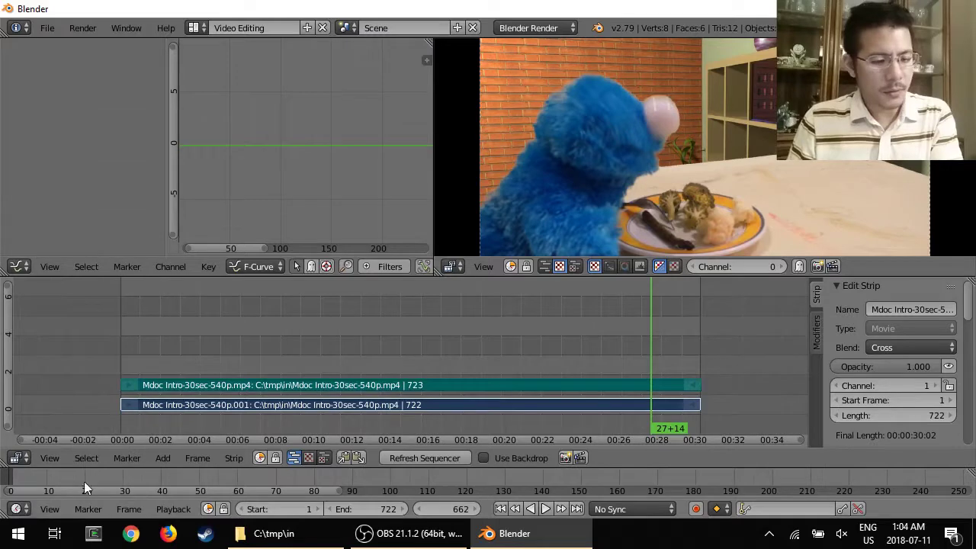
- Turn the graph area into the Properties editor, showing 1920×1080 render Dimensions
left_click(445, 265)
left_click(445, 264)
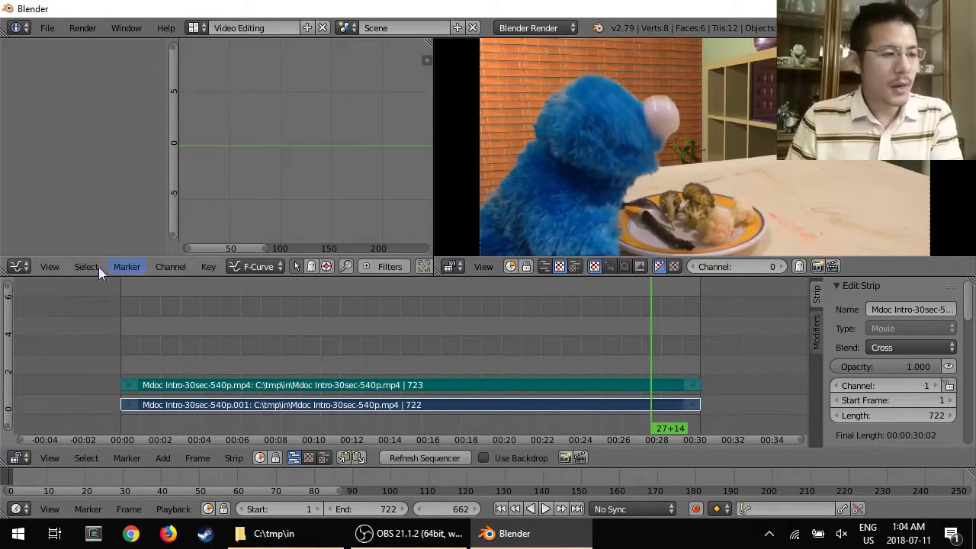
left_click(19, 269)
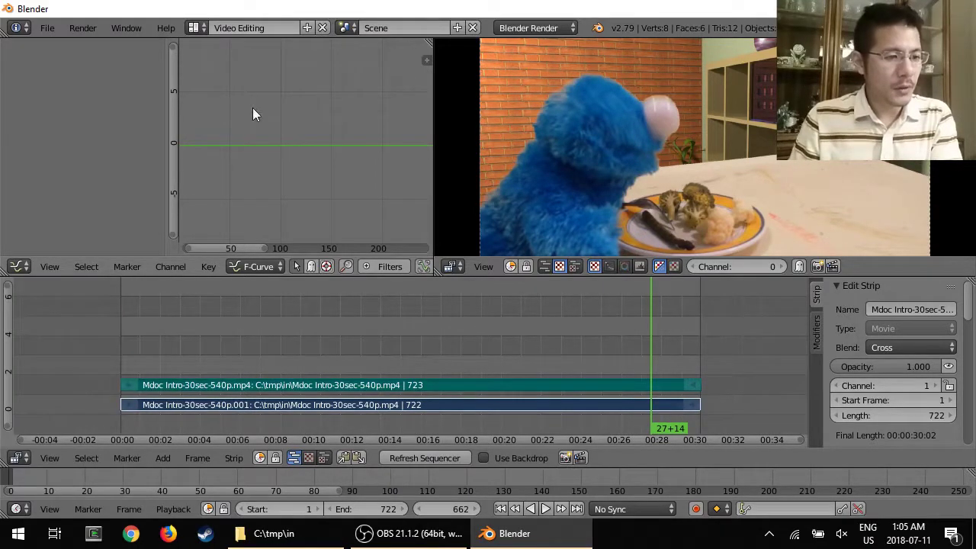
left_click(23, 271)
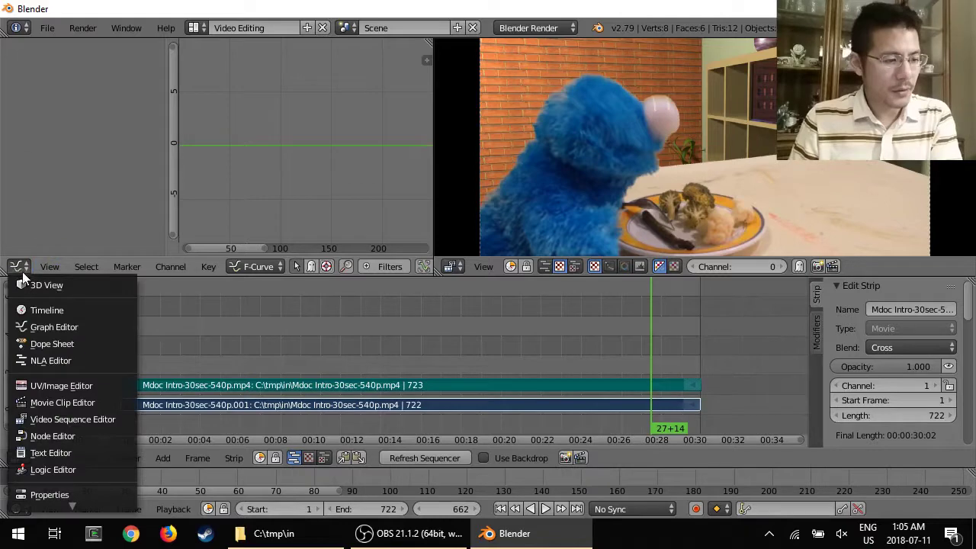
left_click(48, 327)
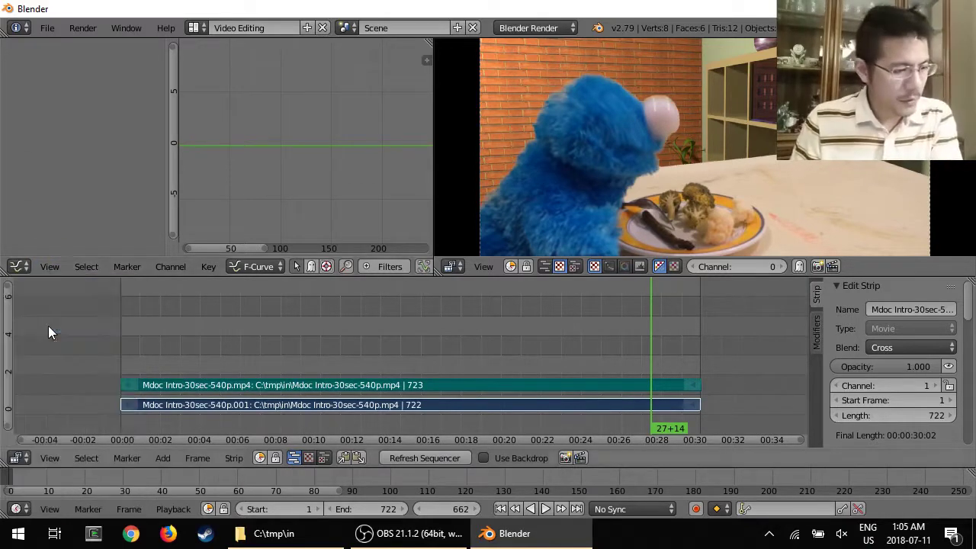
left_click(24, 266)
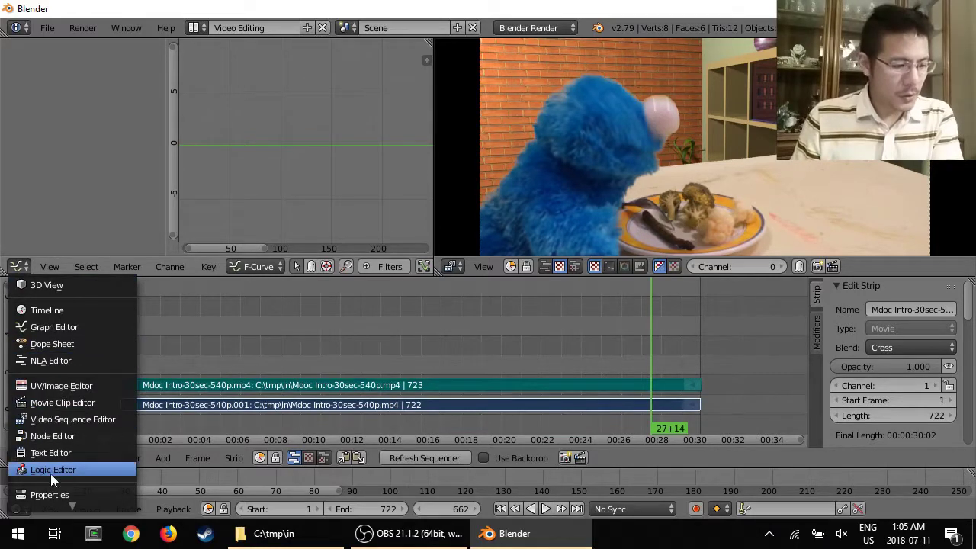
left_click(56, 493)
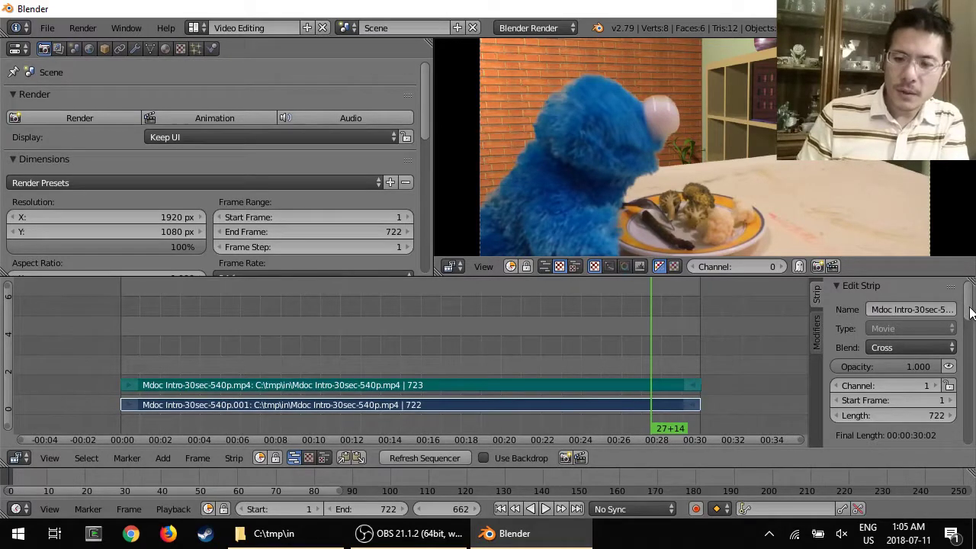
- Set render Resolution X to 960 and Y to 540 under Dimensions
left_click_drag(970, 312, 970, 335)
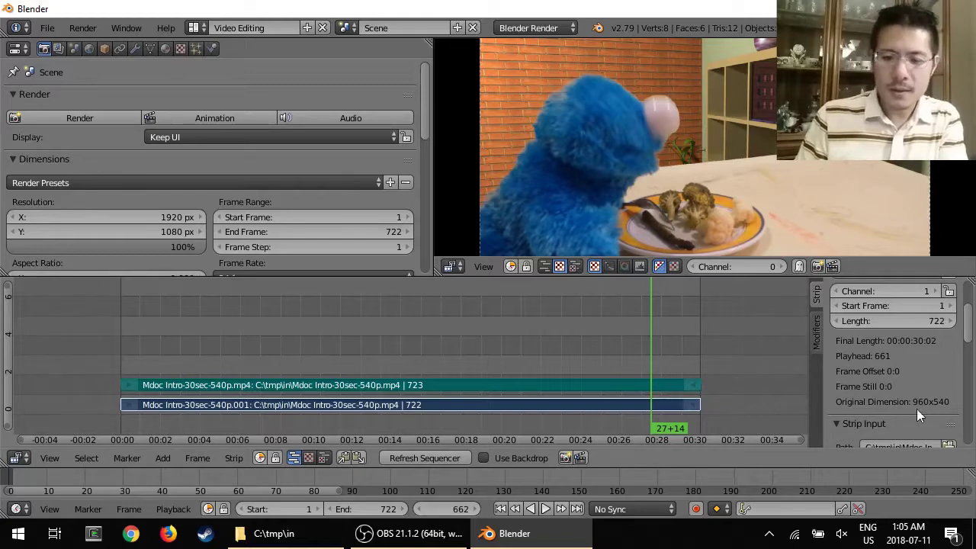
left_click(152, 217)
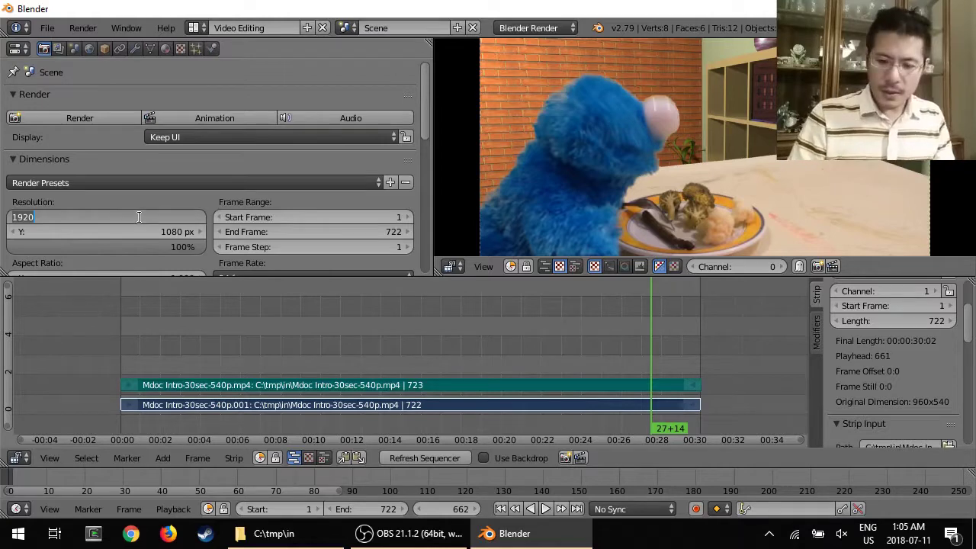
type("960")
key("Tab")
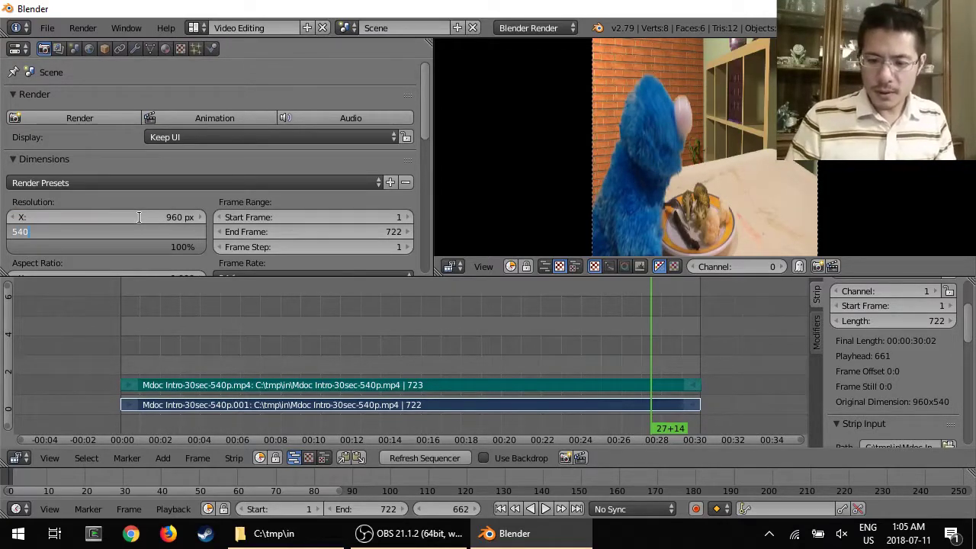
type("540")
key("Return")
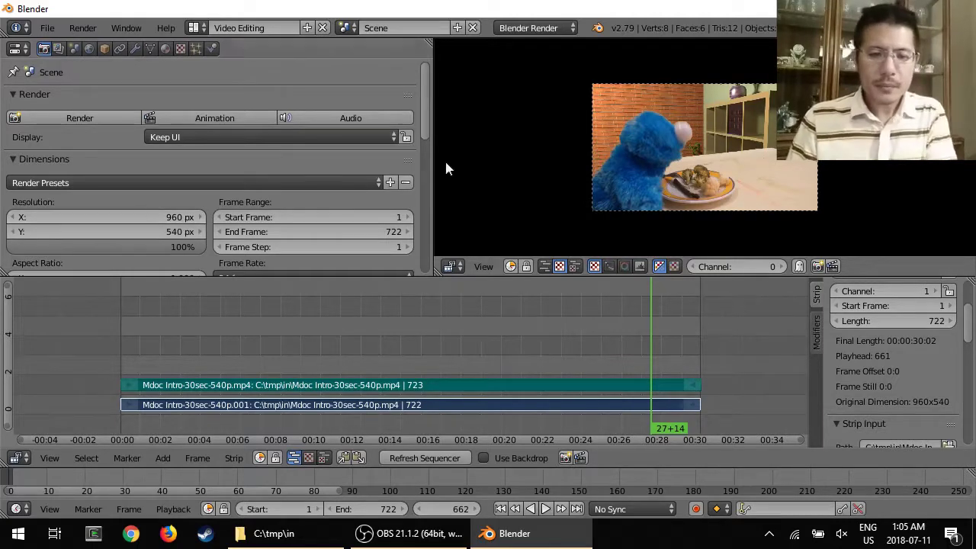
- Play the clip again, now running smoothly at 24 fps
left_click(546, 510)
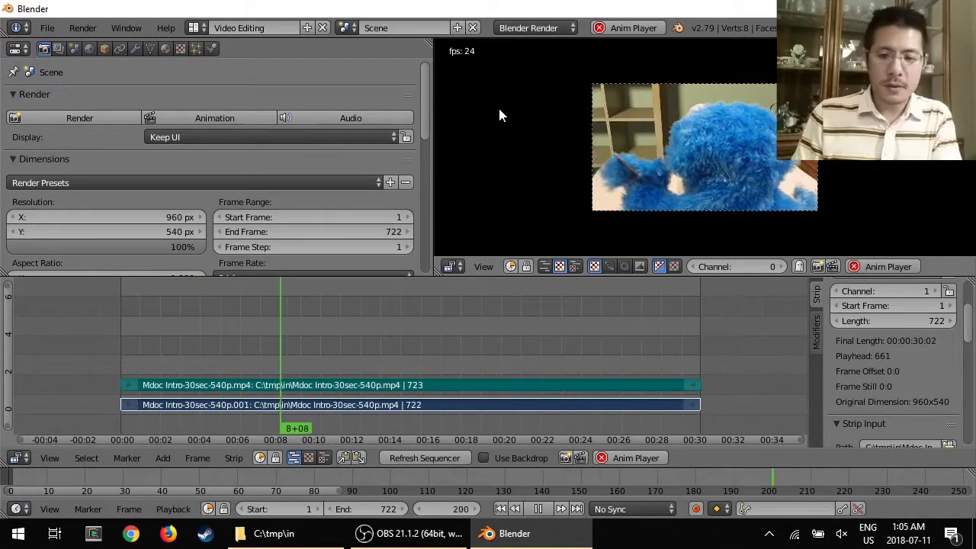
scroll(696, 179, "up", 2)
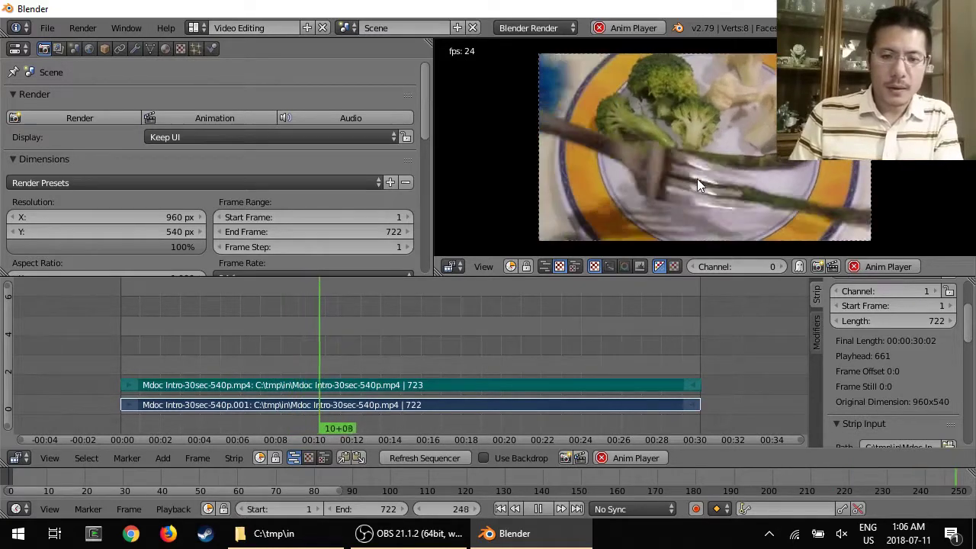
scroll(697, 178, "down", 1)
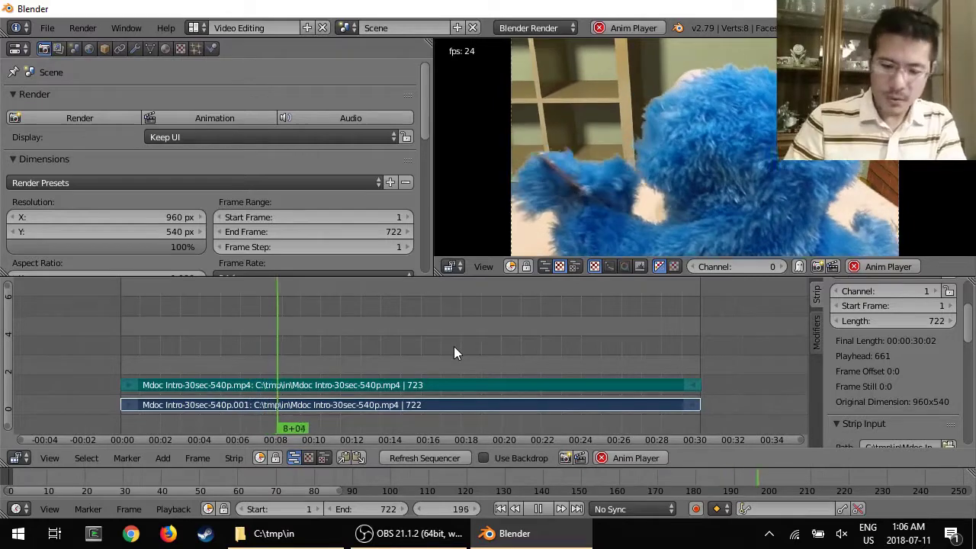
- Fit both clip strips to the sequencer's full width while playback continues
key("Home")
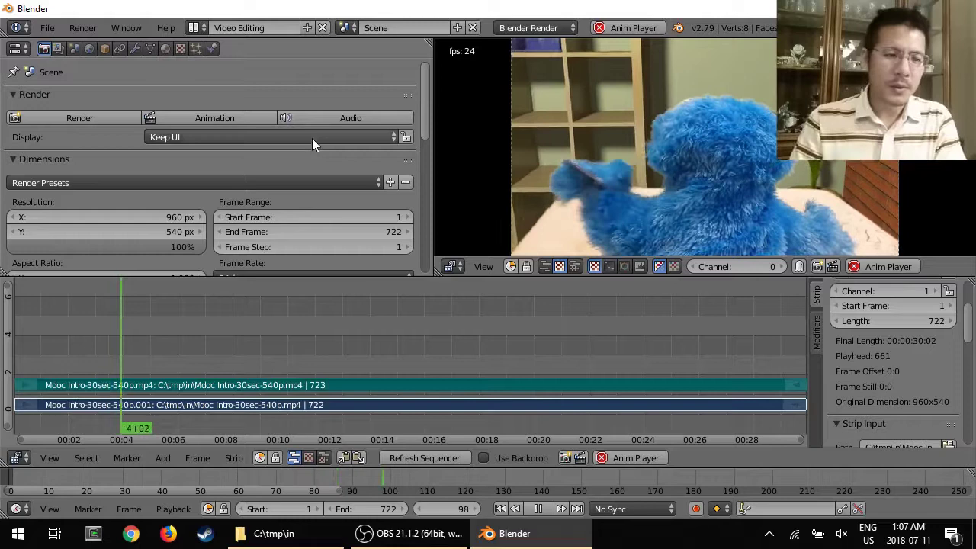
scroll(314, 146, "down", 5)
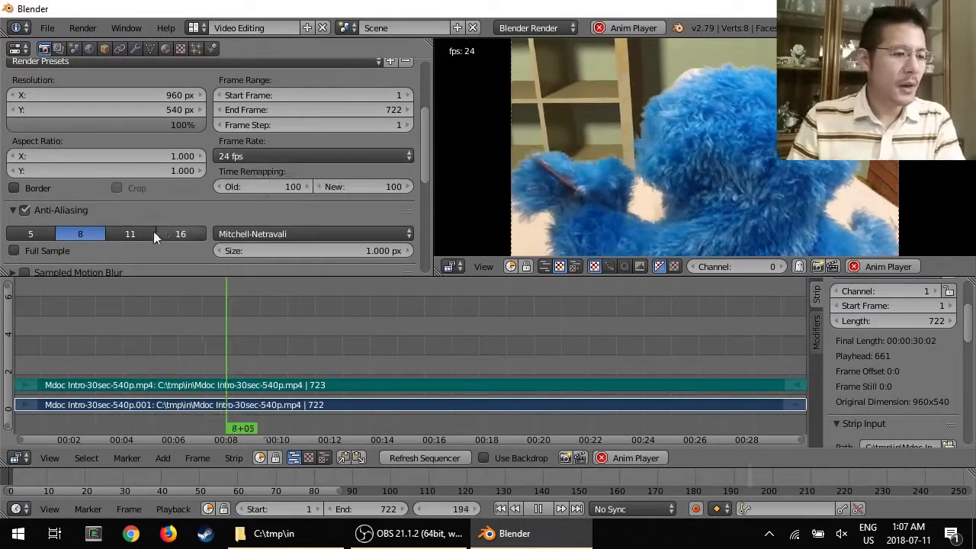
scroll(250, 179, "down", 4)
scroll(250, 180, "up", 5)
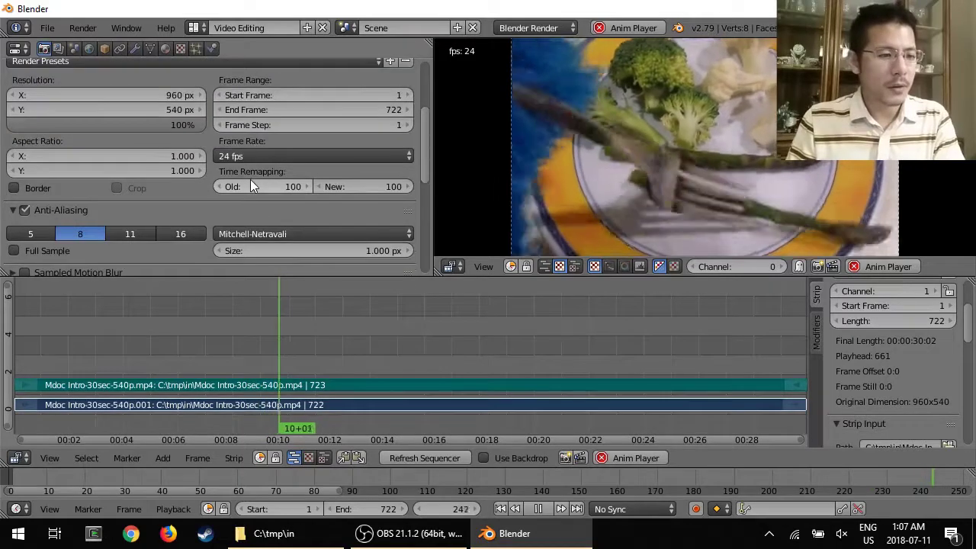
scroll(250, 177, "down", 4)
scroll(250, 177, "up", 1)
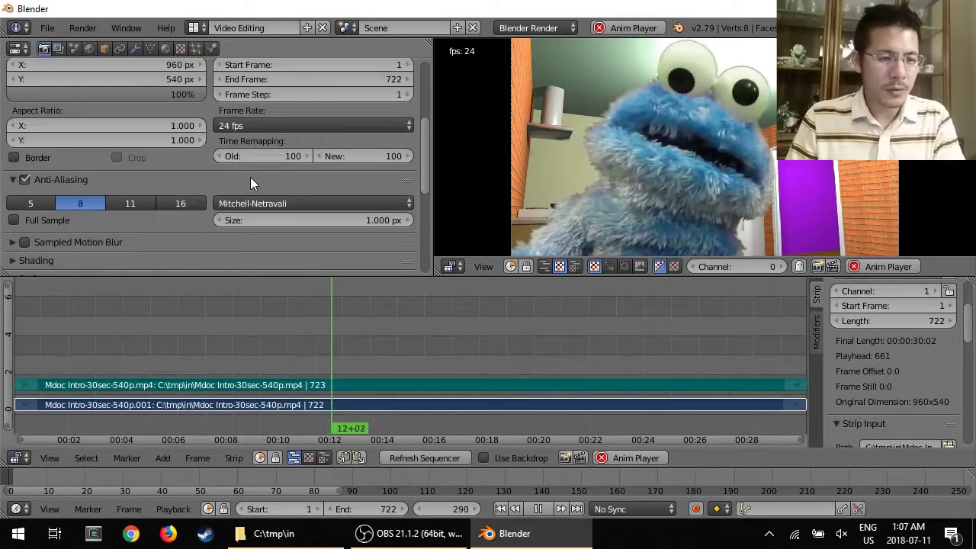
scroll(232, 189, "up", 6)
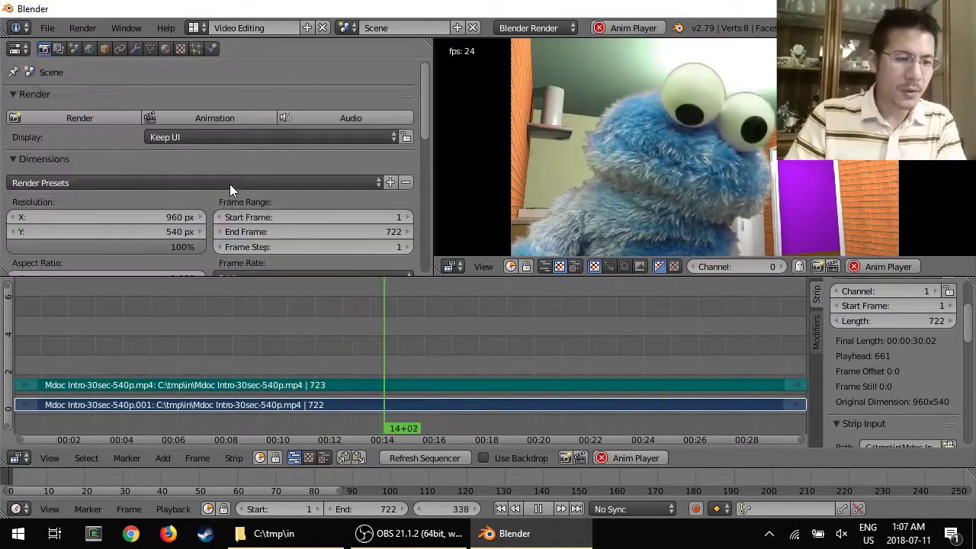